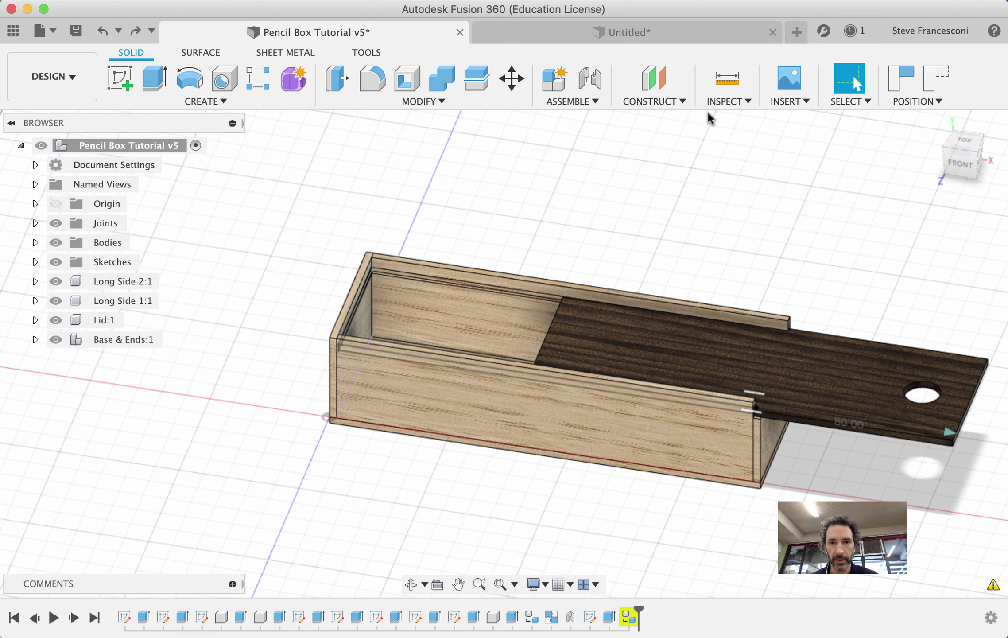
Open the INSERT dropdown to list the Decal, Canvas, Mesh and SVG options.
left_click(800, 101)
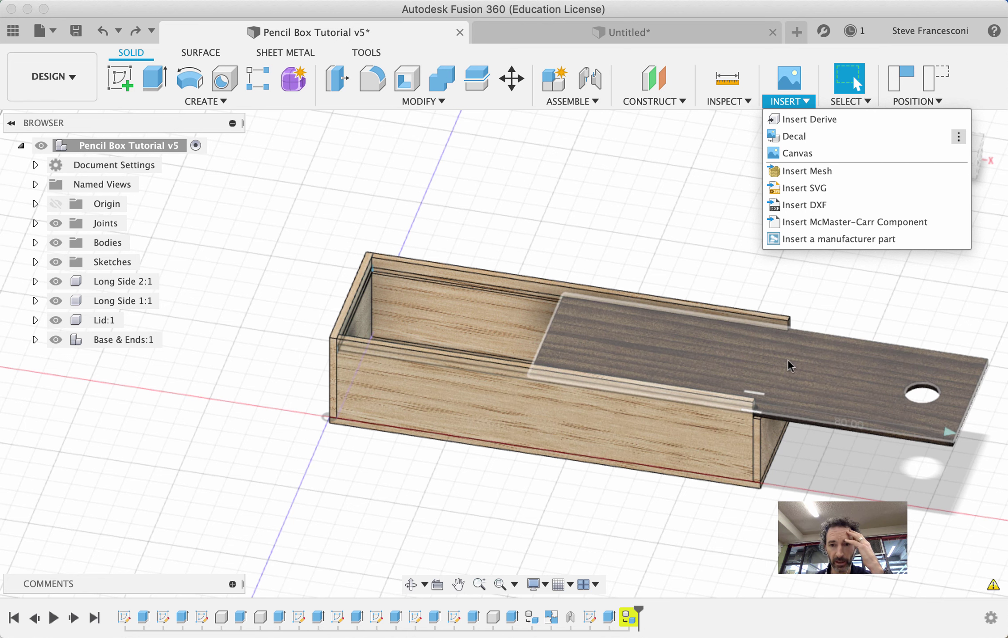
Load sophie.jpg from the computer as a decal on the lid's top face.
left_click(793, 374)
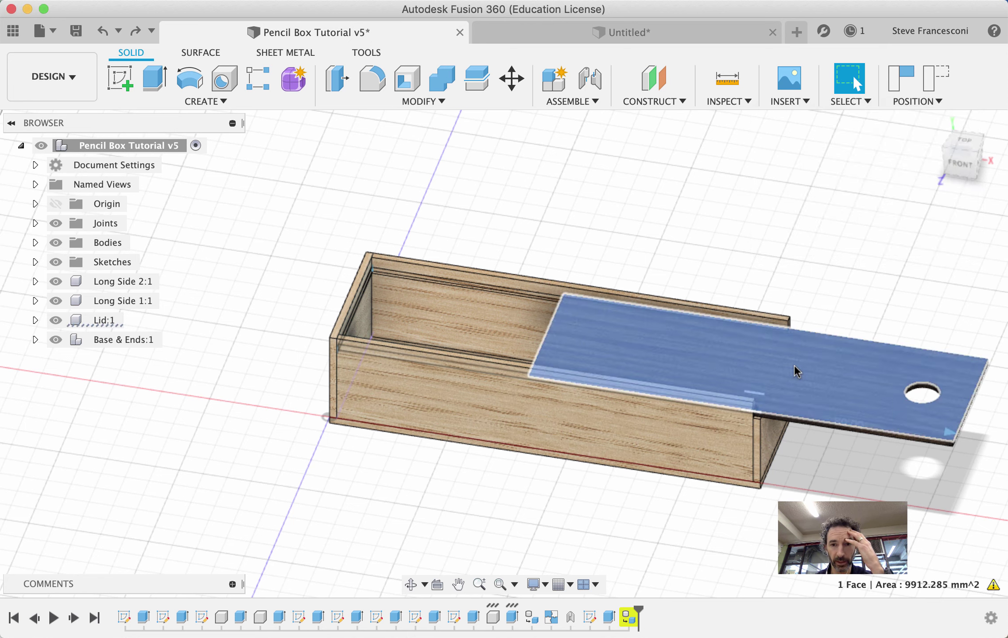
left_click(809, 101)
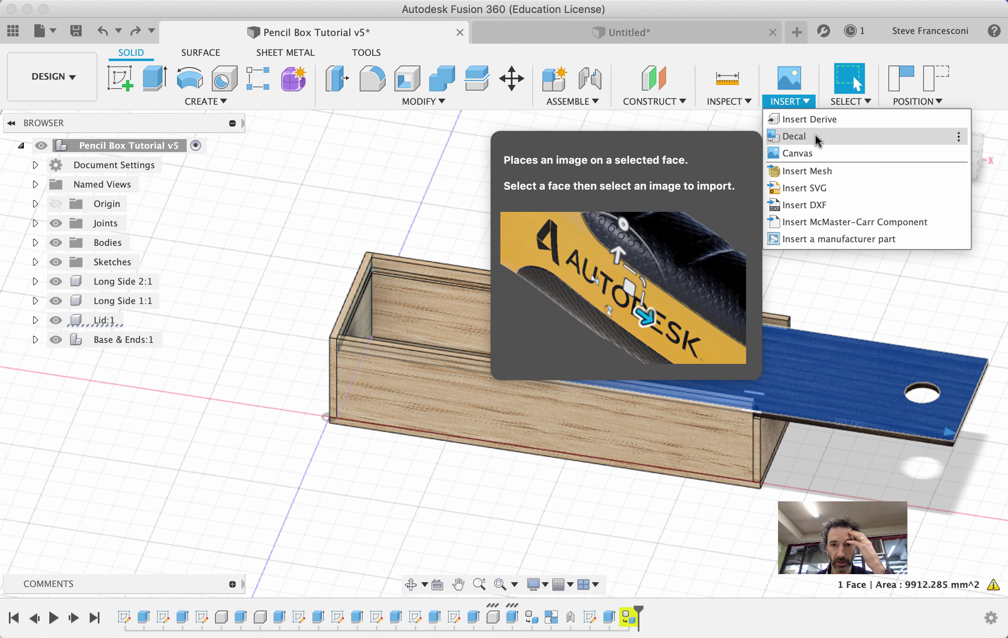
left_click(814, 134)
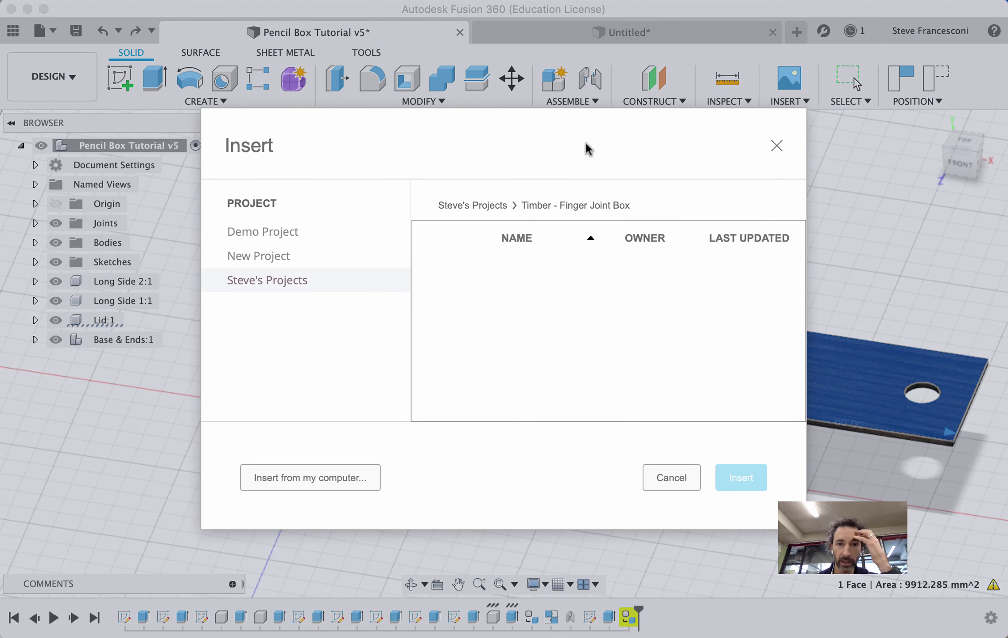
left_click(346, 477)
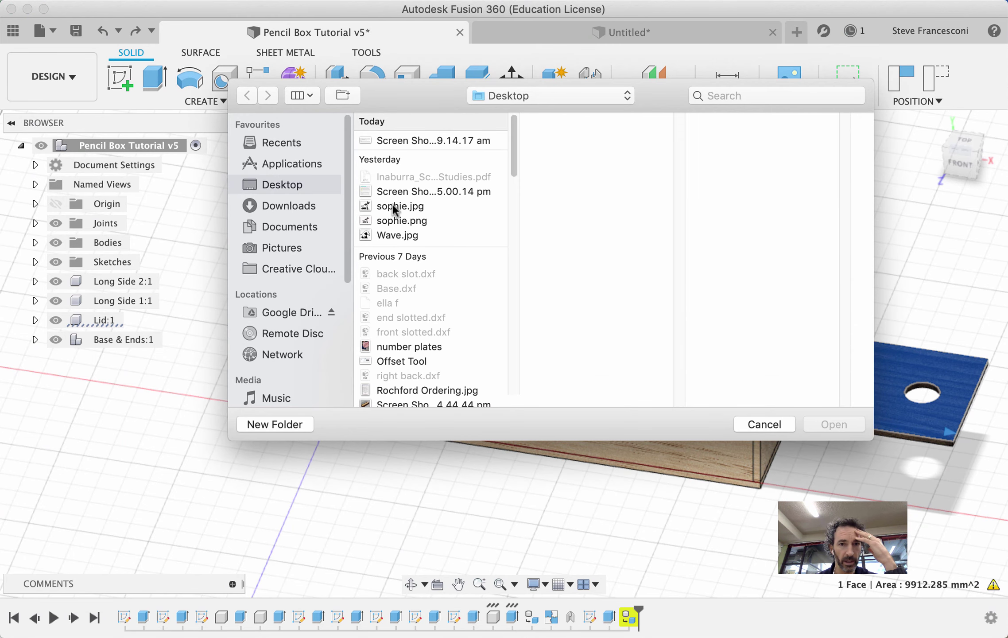
left_click(394, 207)
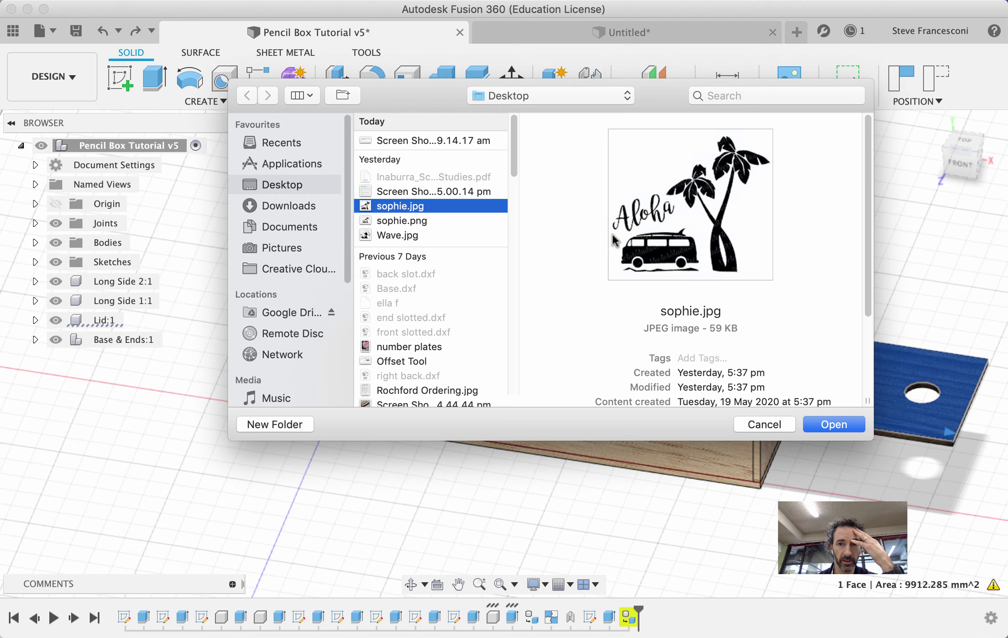
left_click(833, 424)
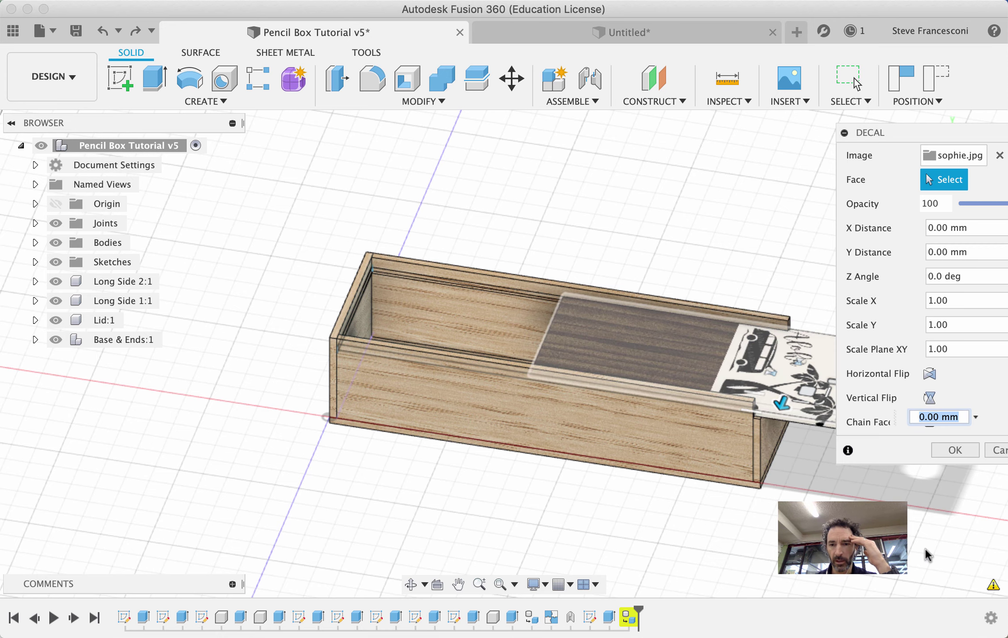
Position the Aloha decal lengthwise on the lid between the box end and finger hole, then confirm.
middle_click_drag(569, 471, 396, 441)
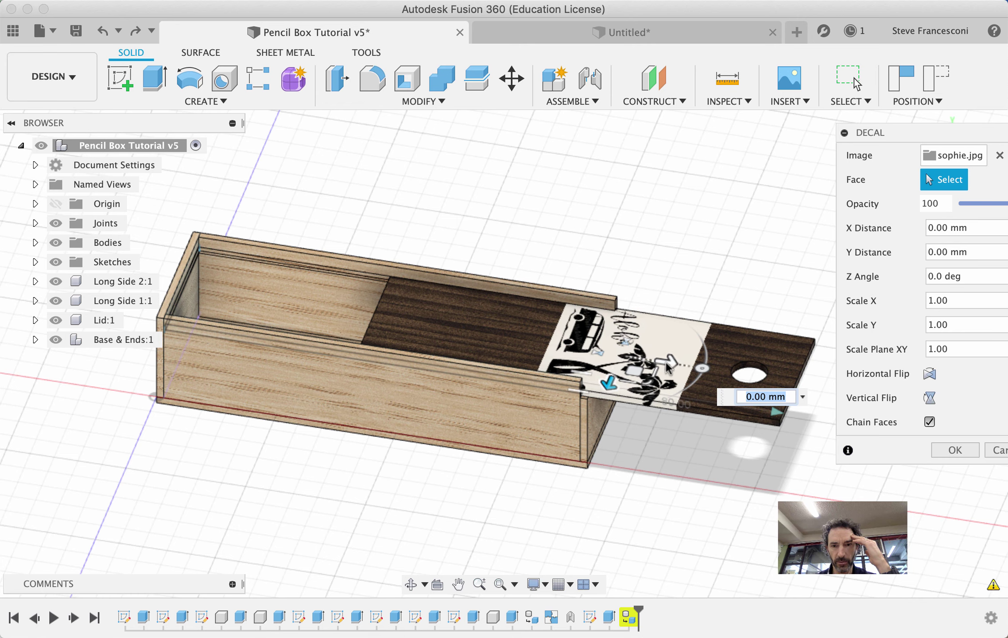
left_click_drag(669, 366, 662, 287)
scroll(677, 395, "up", 5)
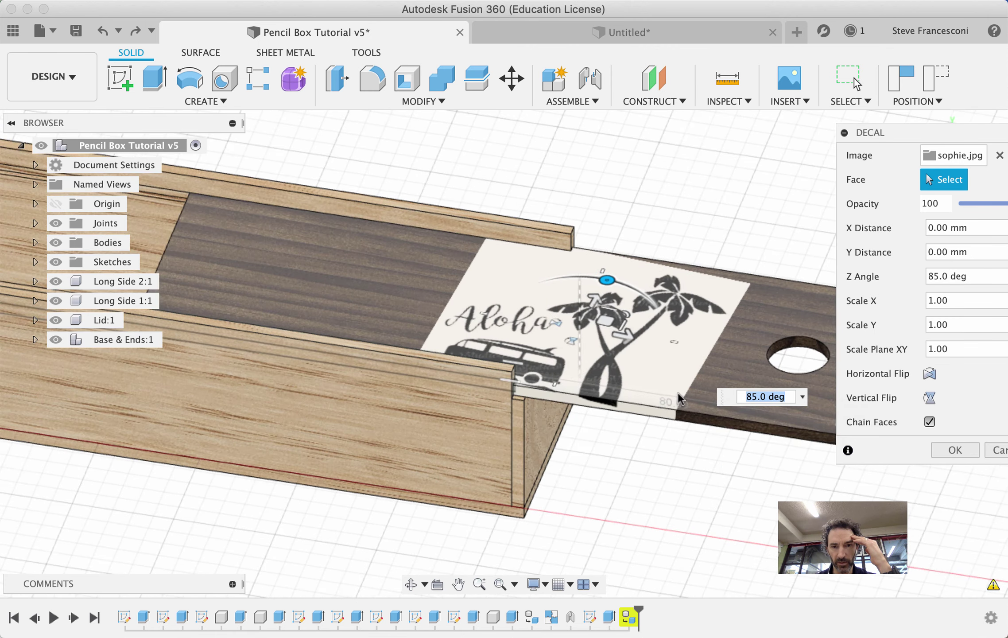
left_click_drag(606, 284, 609, 260)
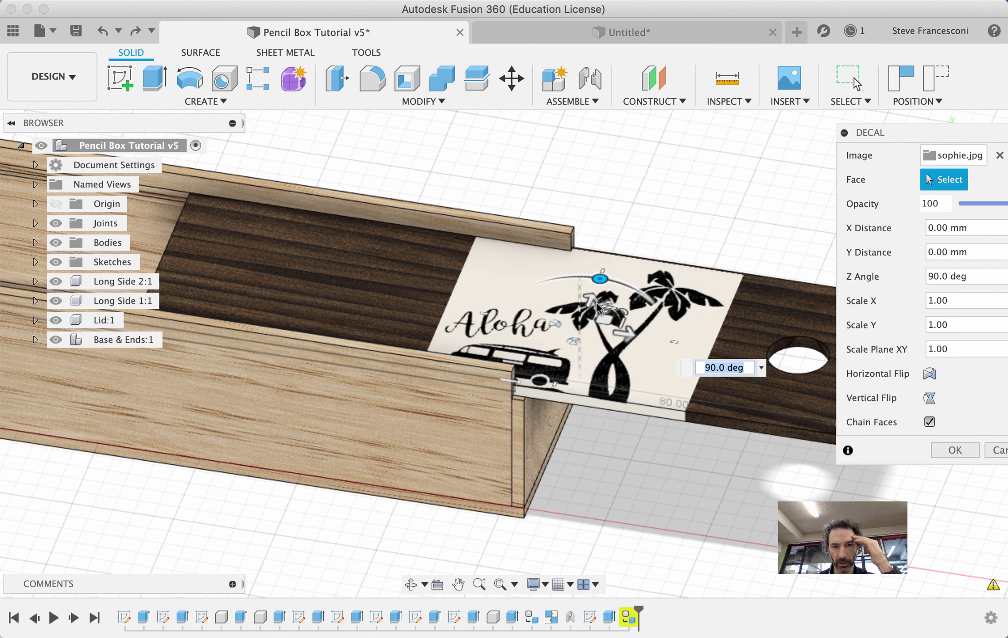
left_click_drag(592, 306, 589, 296)
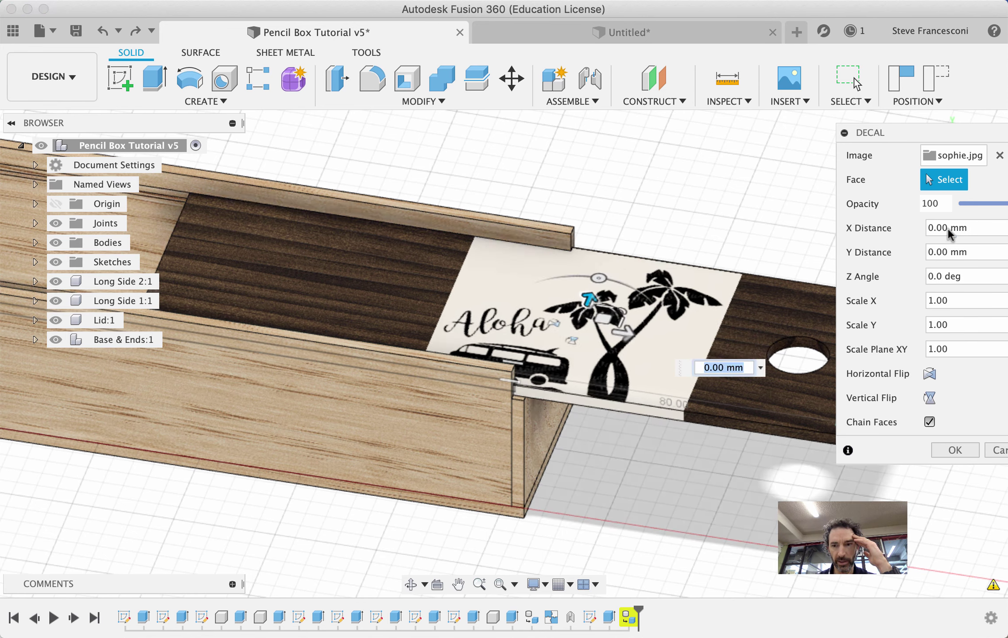
left_click(954, 450)
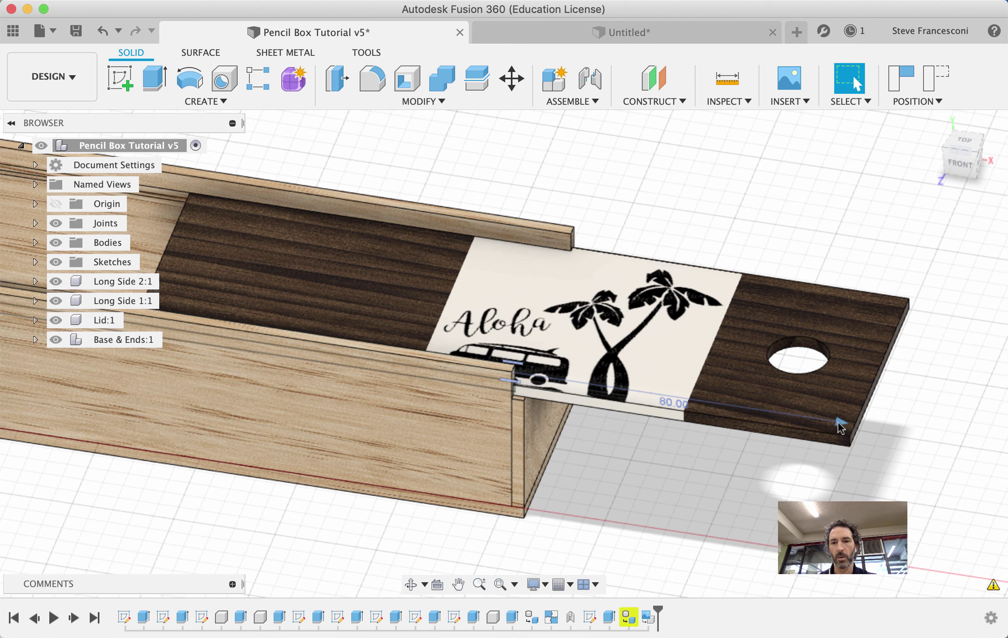
left_click(804, 417)
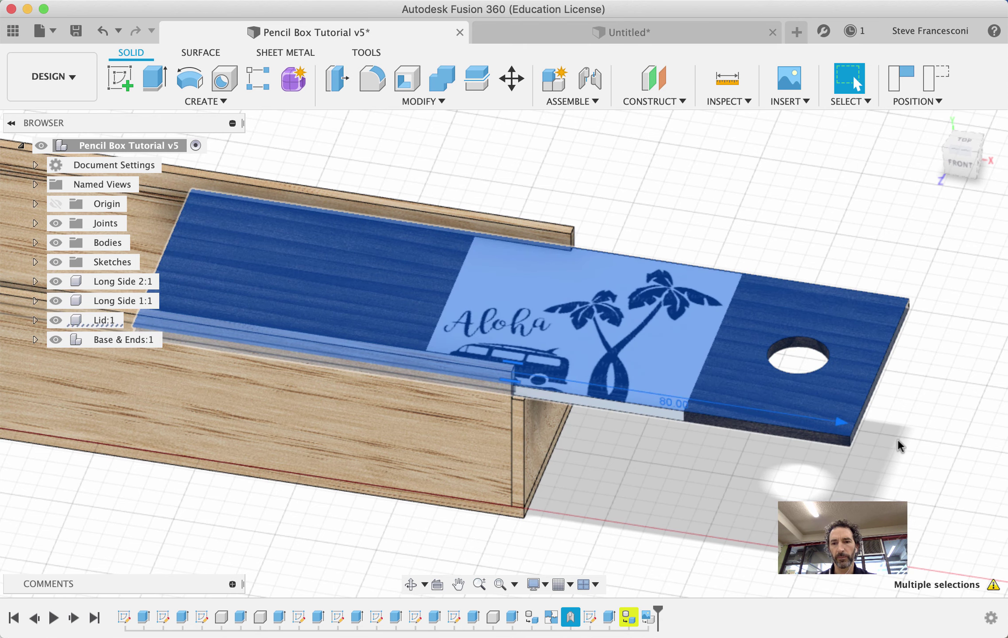
left_click(896, 438)
double_click(842, 423)
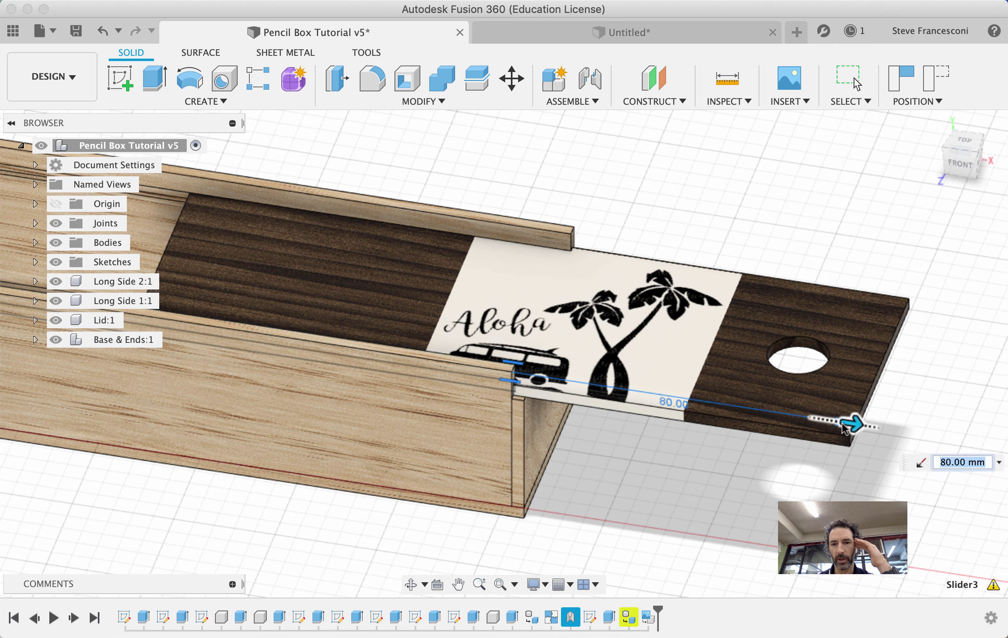
left_click_drag(853, 424, 900, 404)
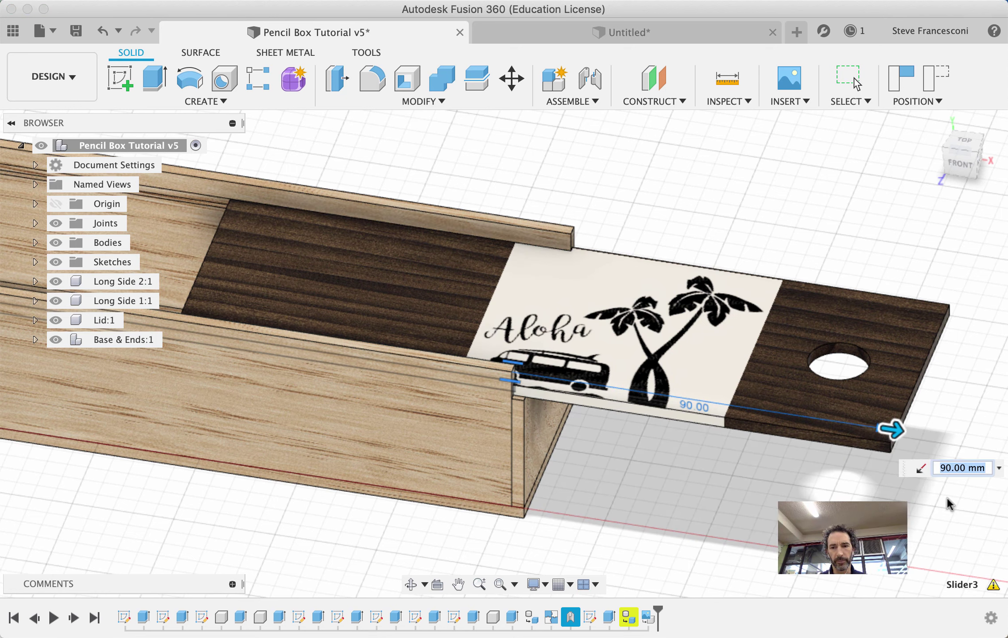
key("Escape")
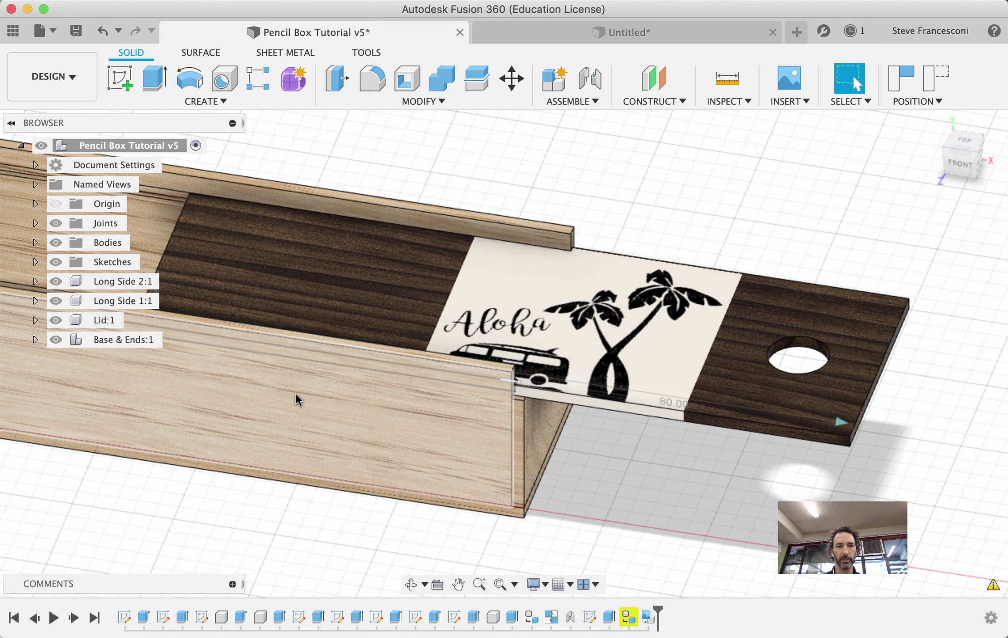
Load Wave.jpg from the computer as a decal on the box's long side face.
left_click(284, 398)
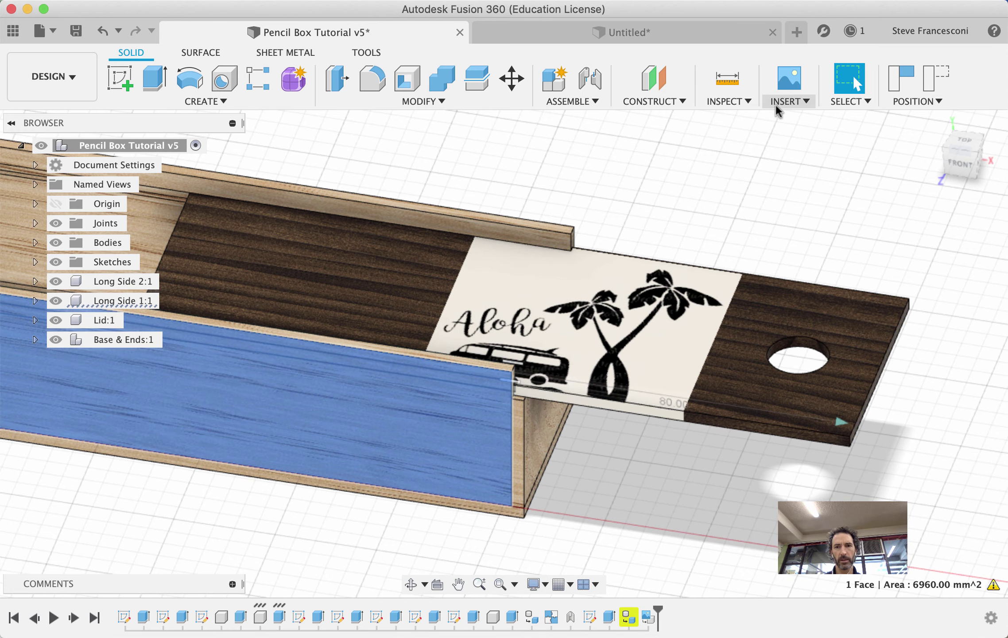
left_click(775, 103)
left_click(790, 134)
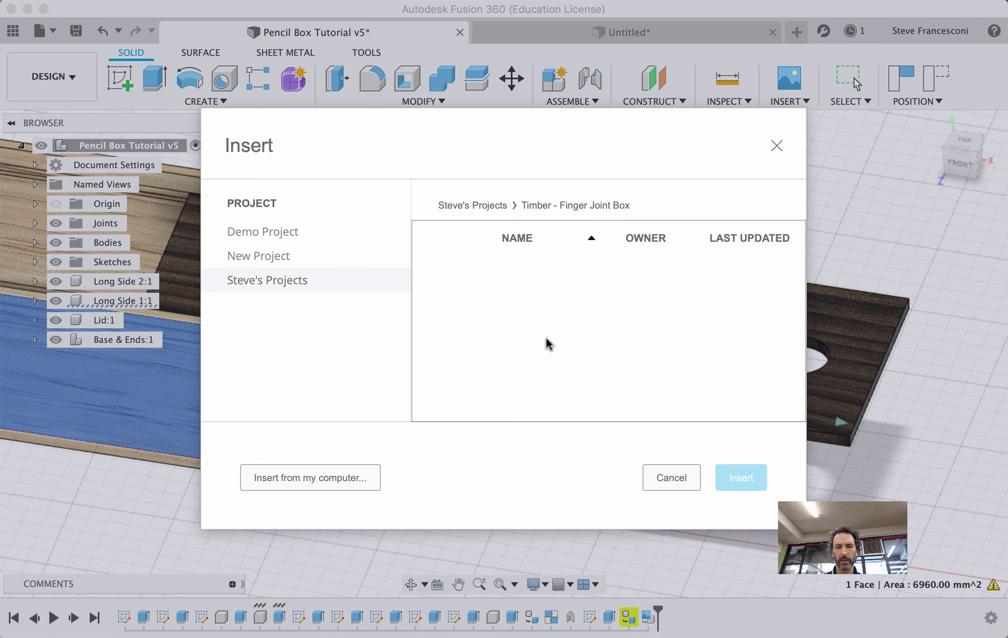
left_click(305, 477)
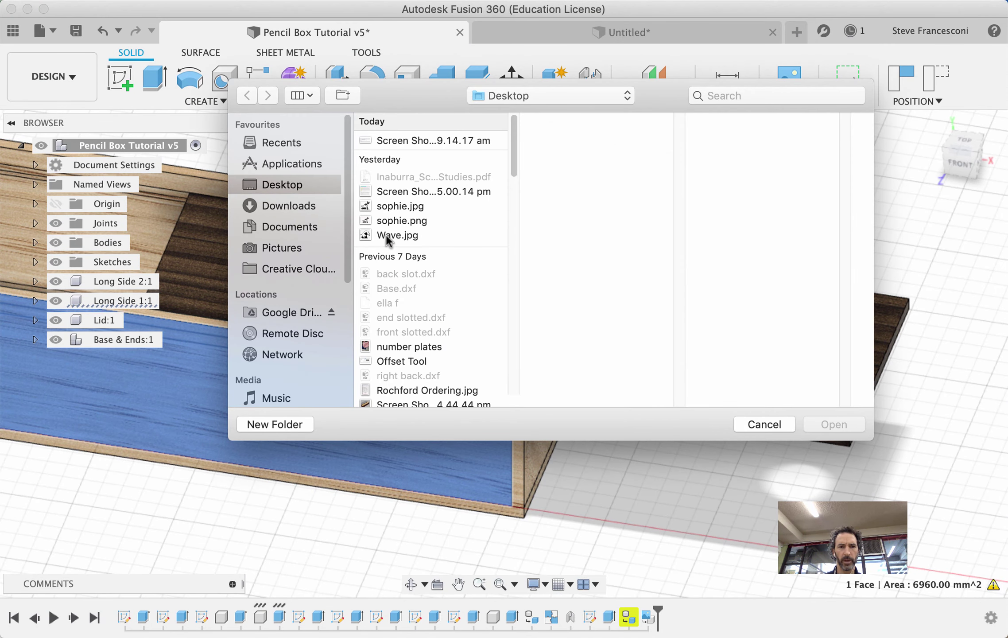
left_click(387, 235)
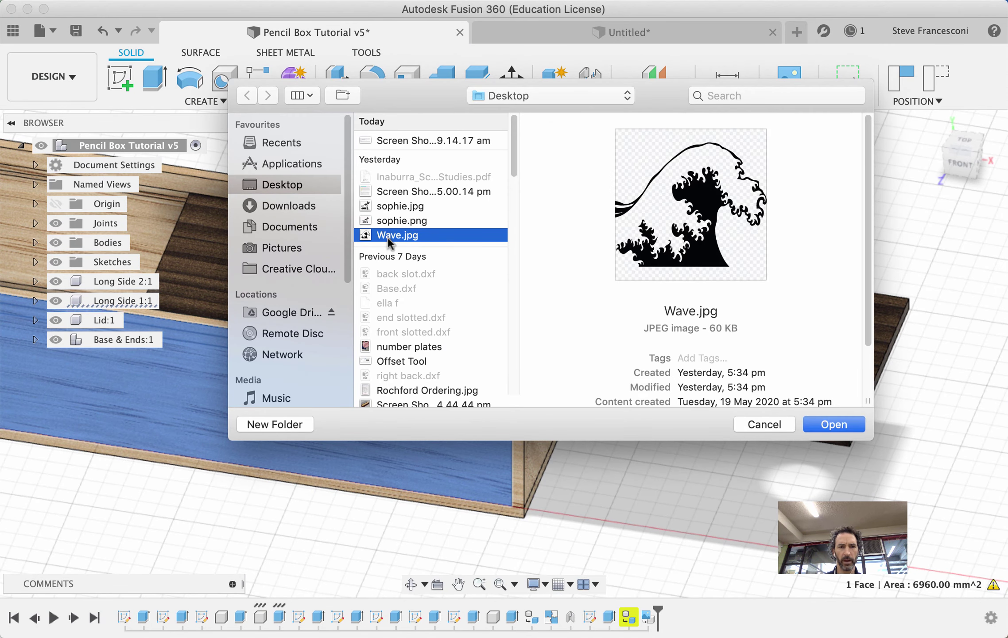
left_click(829, 424)
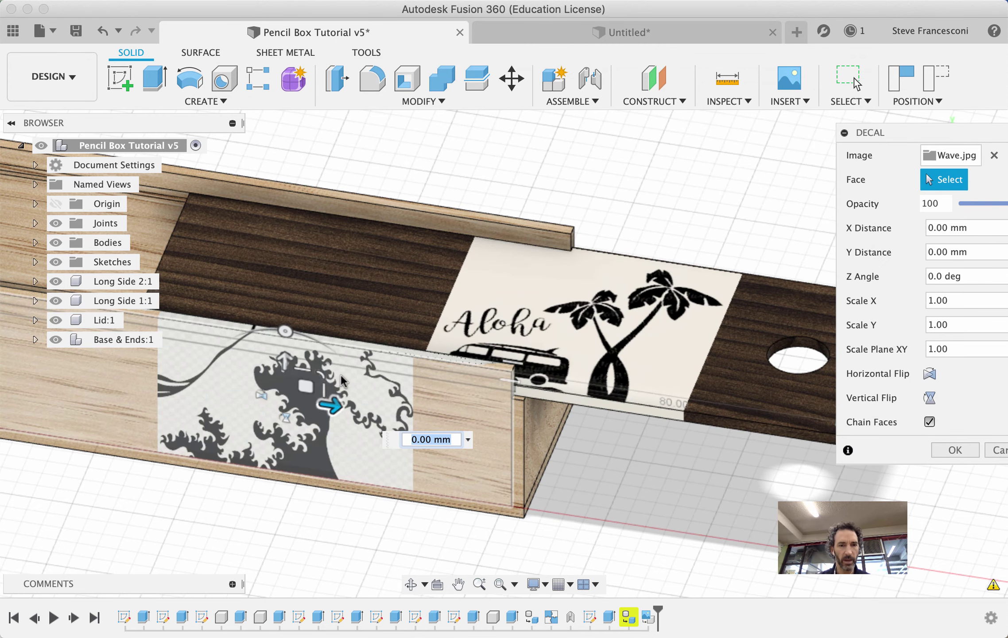
Test the wave decal's placement by sliding, rotating and shifting it on the box side.
scroll(328, 406, "up", 3)
scroll(331, 403, "down", 4)
scroll(342, 379, "down", 2)
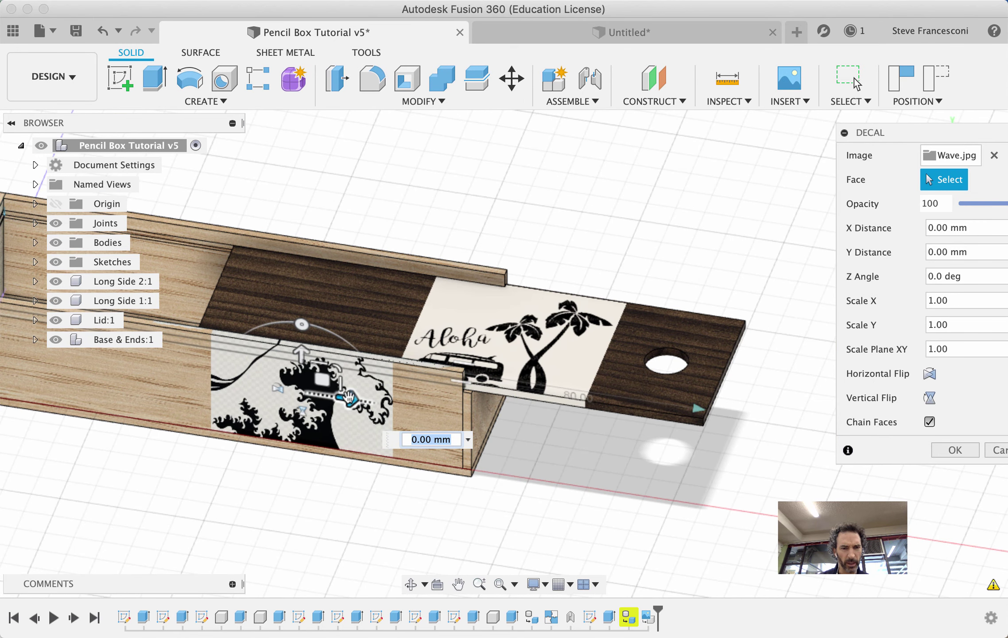
left_click_drag(357, 395, 325, 428)
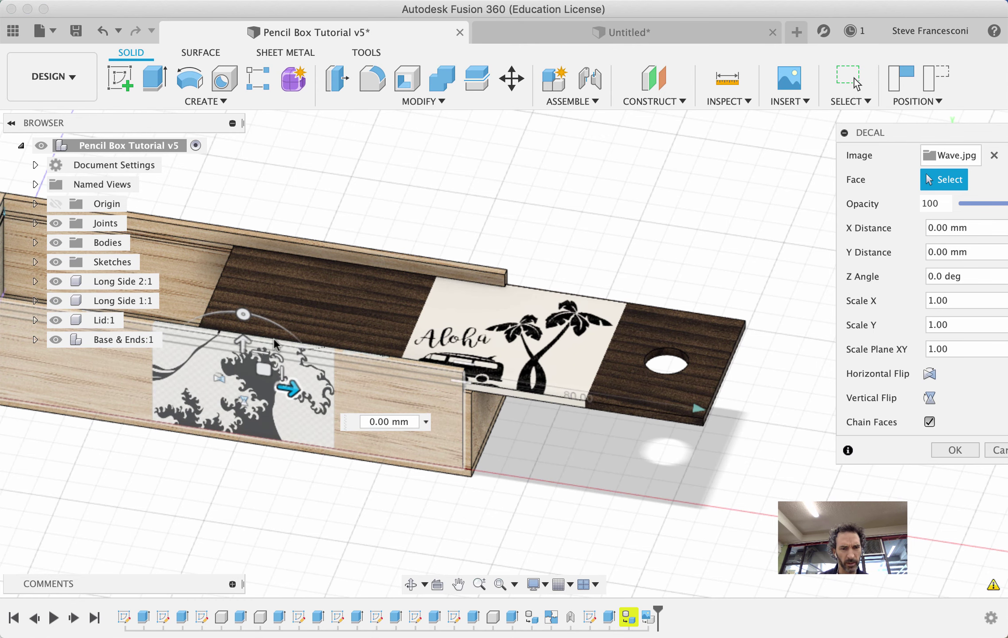
mouse_move(243, 314)
left_mouse_down()
mouse_move(297, 339)
mouse_move(226, 303)
mouse_move(246, 312)
mouse_move(238, 303)
left_mouse_up()
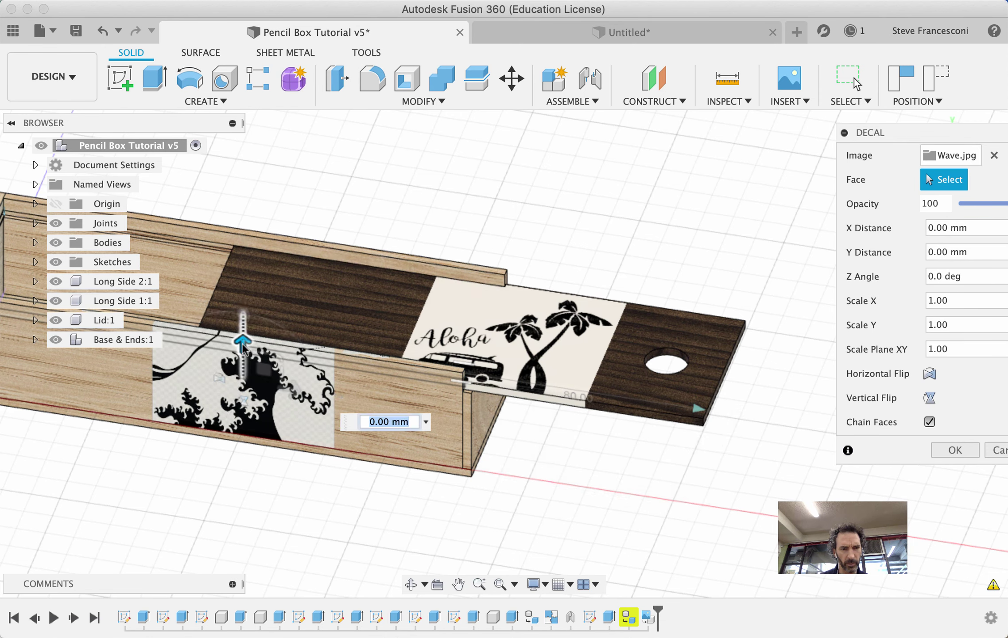
left_click_drag(243, 344, 243, 376)
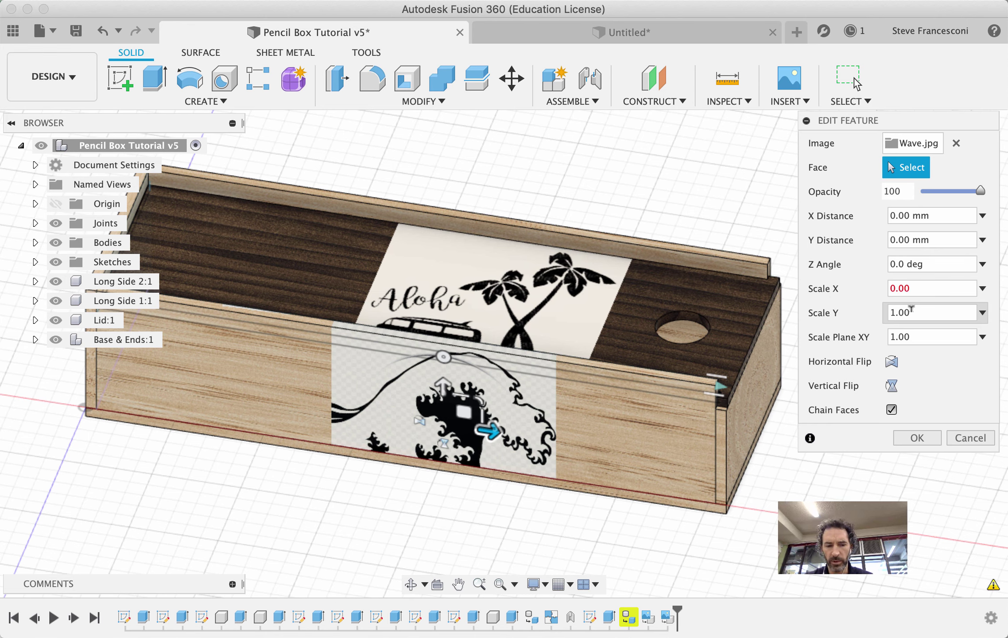
Set the wave decal's Scale X and Scale Y to 0.5 and confirm the edit.
key("Return")
left_click(898, 309)
key("BackSpace")
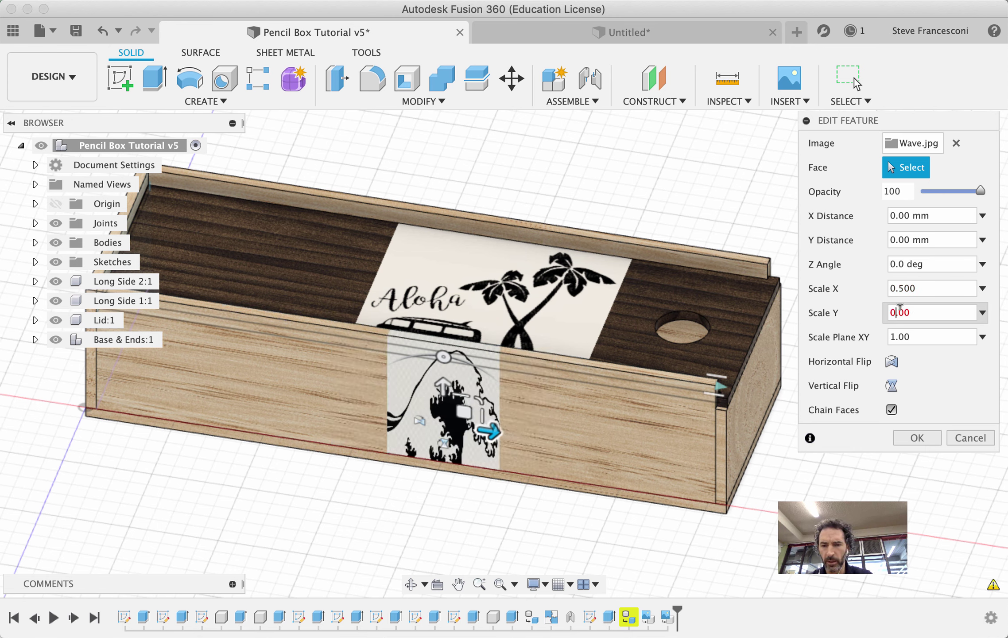
type("0.")
key("Right")
type("5")
key("Return")
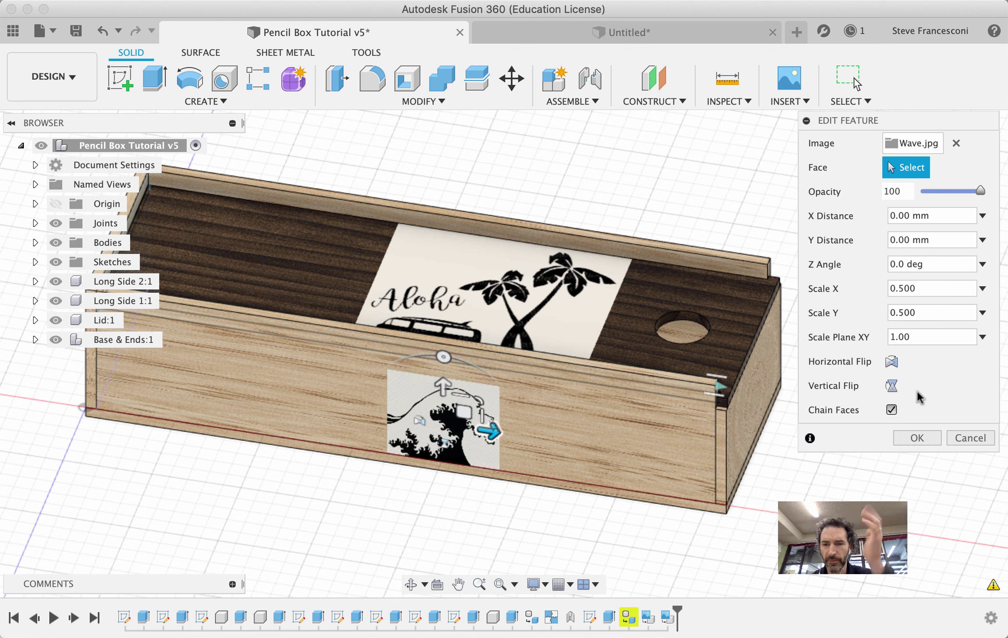
left_click(917, 438)
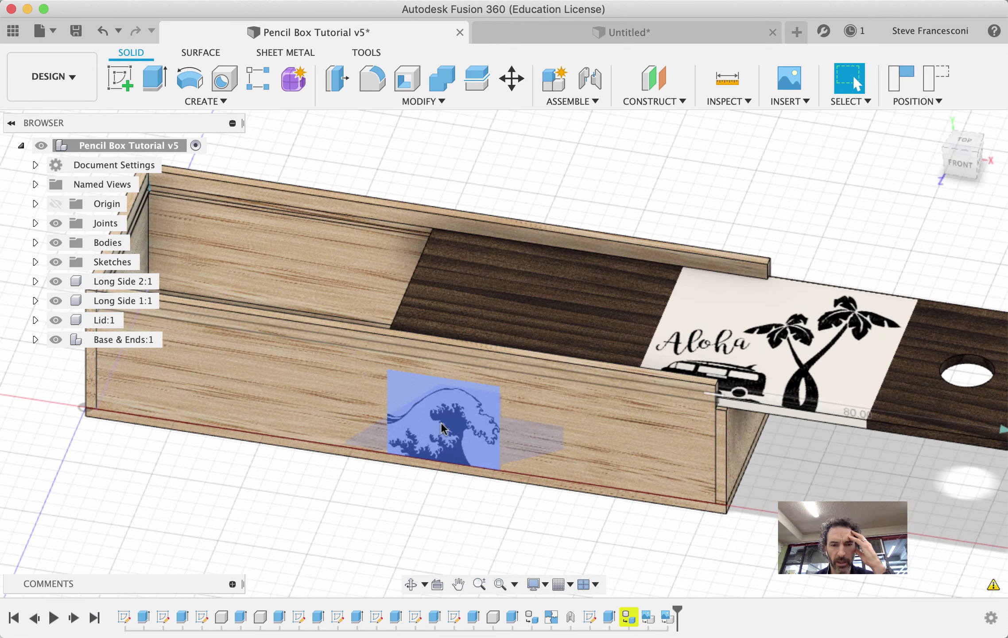
Reopen the wave decal and move it toward the side's right end, to a 25.215 mm X offset.
left_click(444, 420)
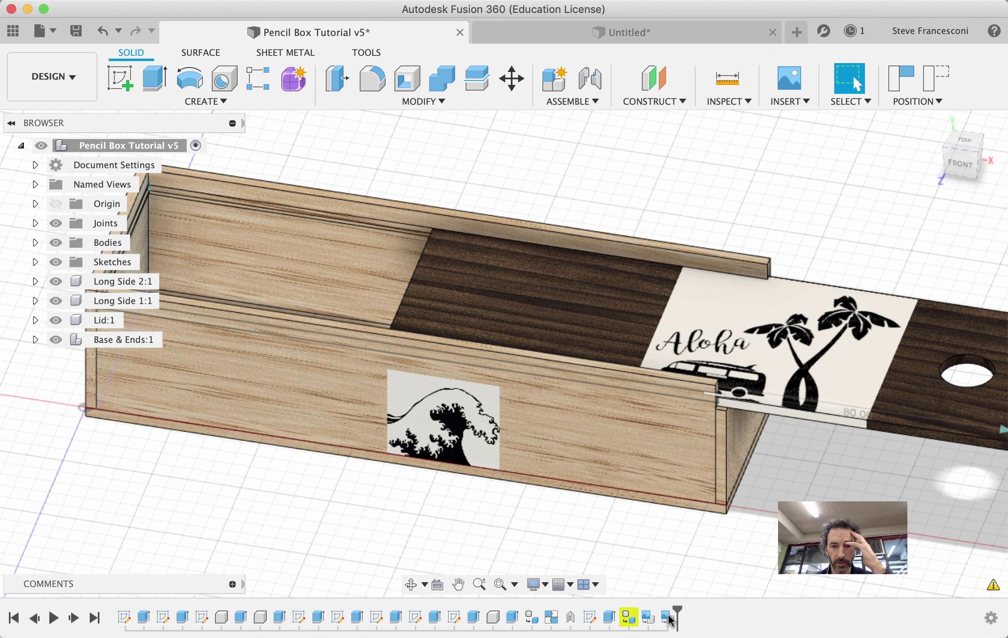
double_click(667, 617)
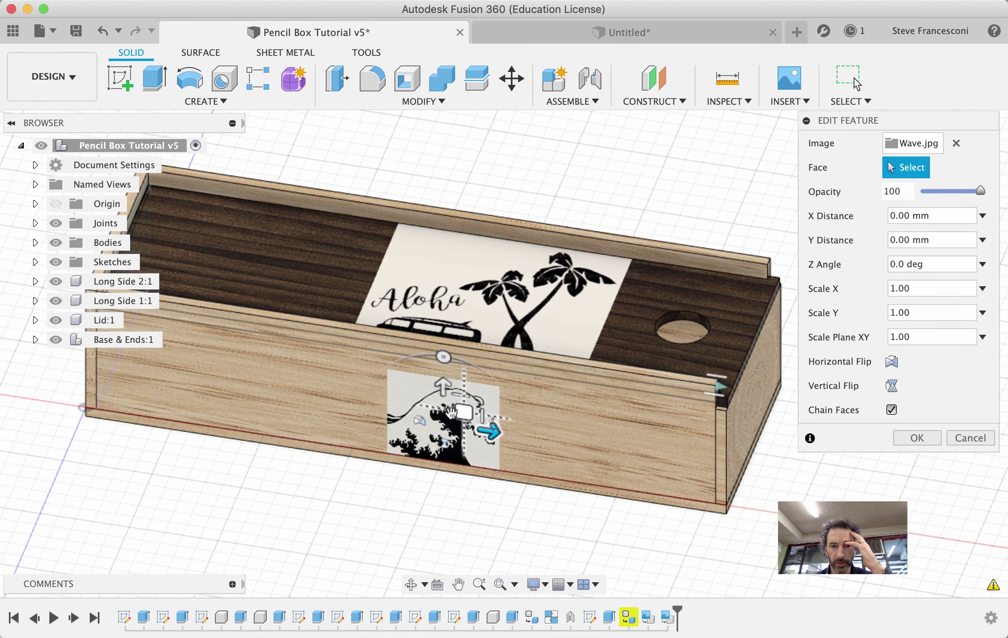
left_click_drag(451, 412, 614, 436)
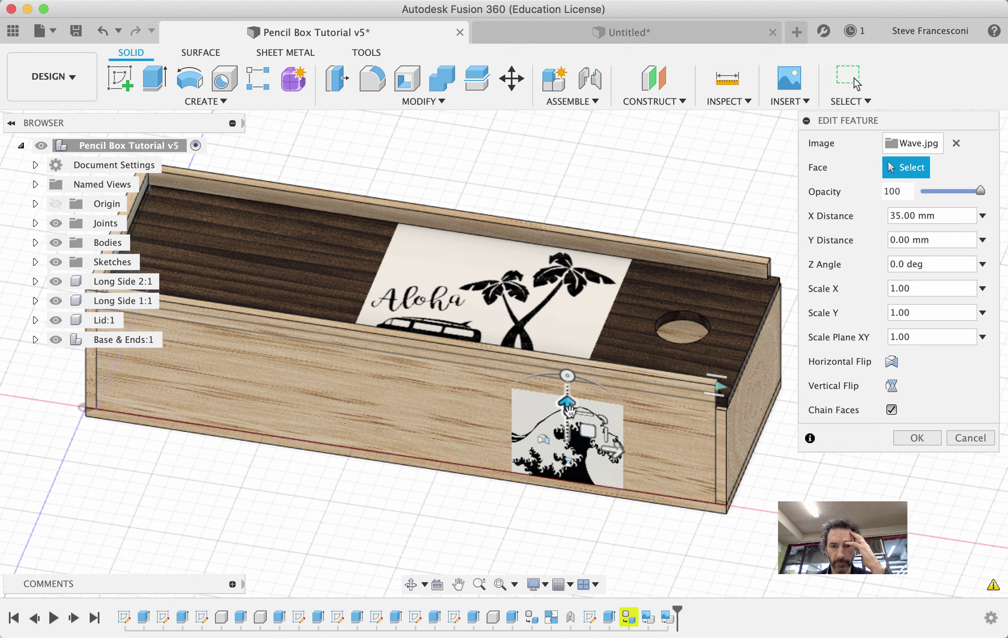
left_click_drag(569, 408, 675, 429)
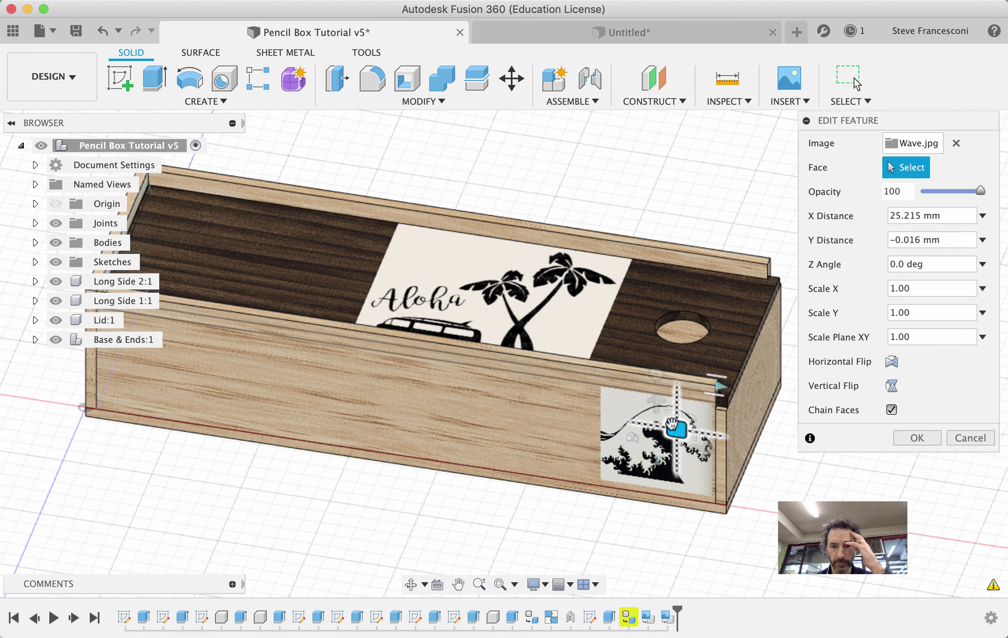
left_click(908, 439)
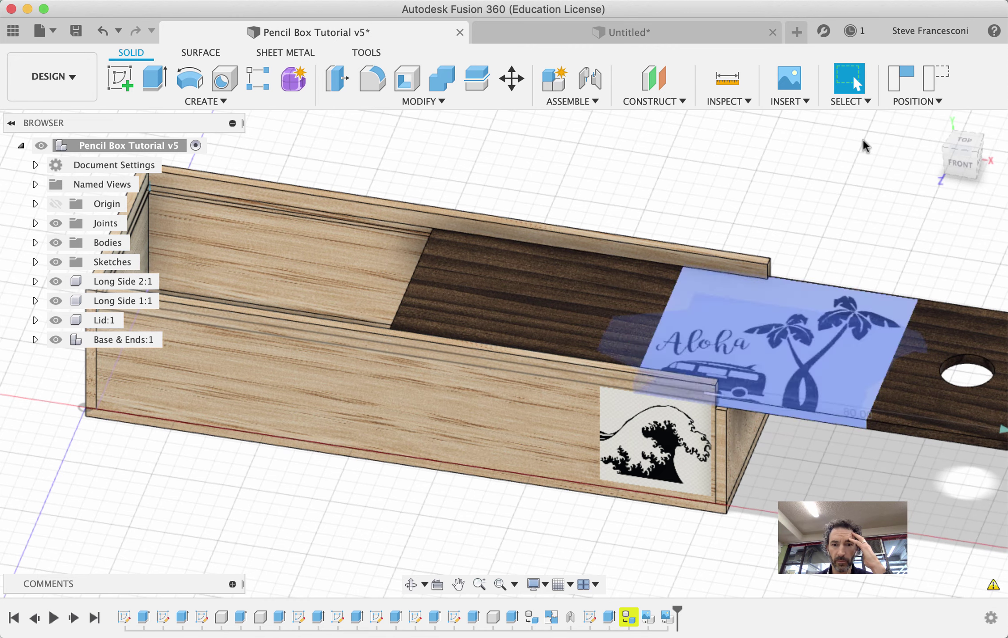
Commit the wave decal on the box side.
left_click(721, 2)
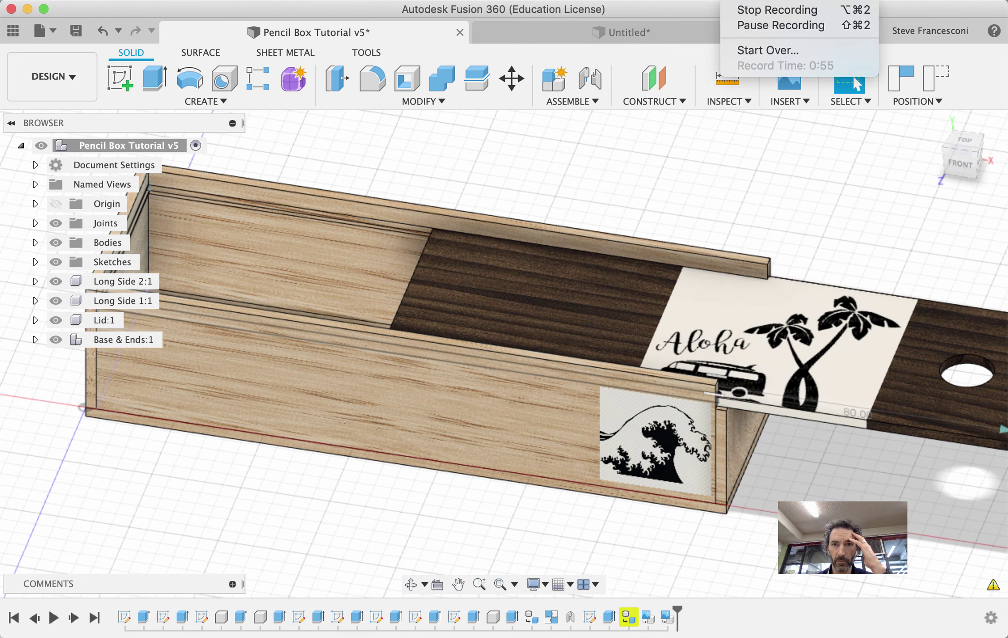
left_click(754, 10)
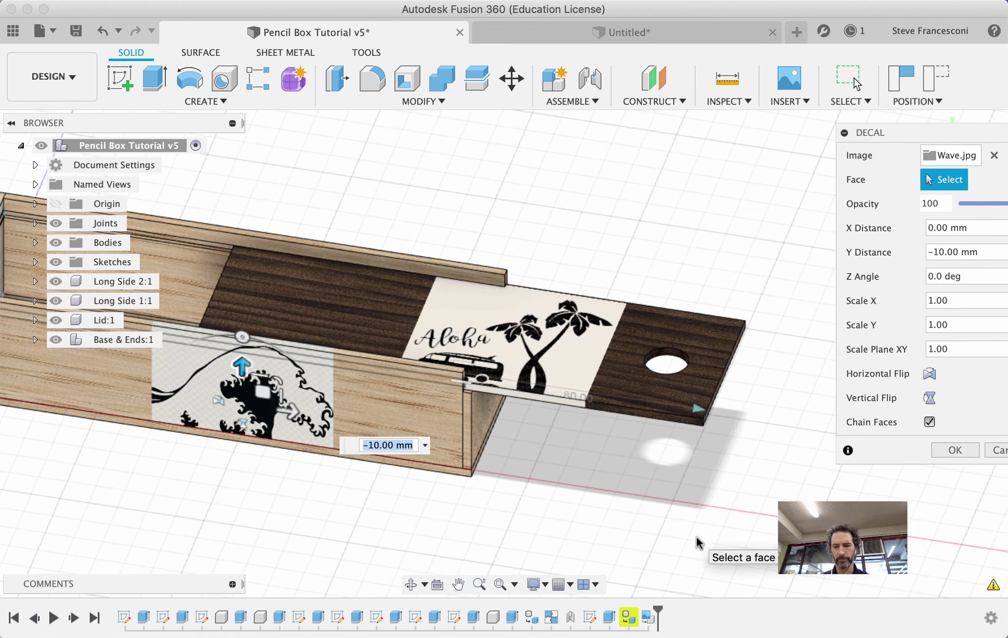
key("Return")
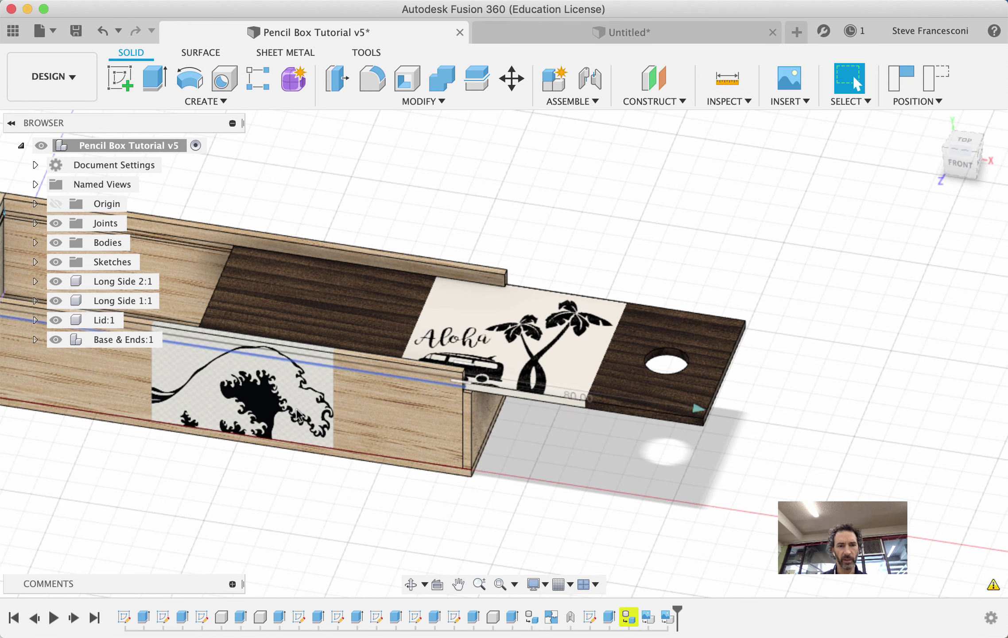
Drag the lid along its slider joint to test its travel, ending at 40.00 mm.
middle_click_drag(506, 491, 648, 393)
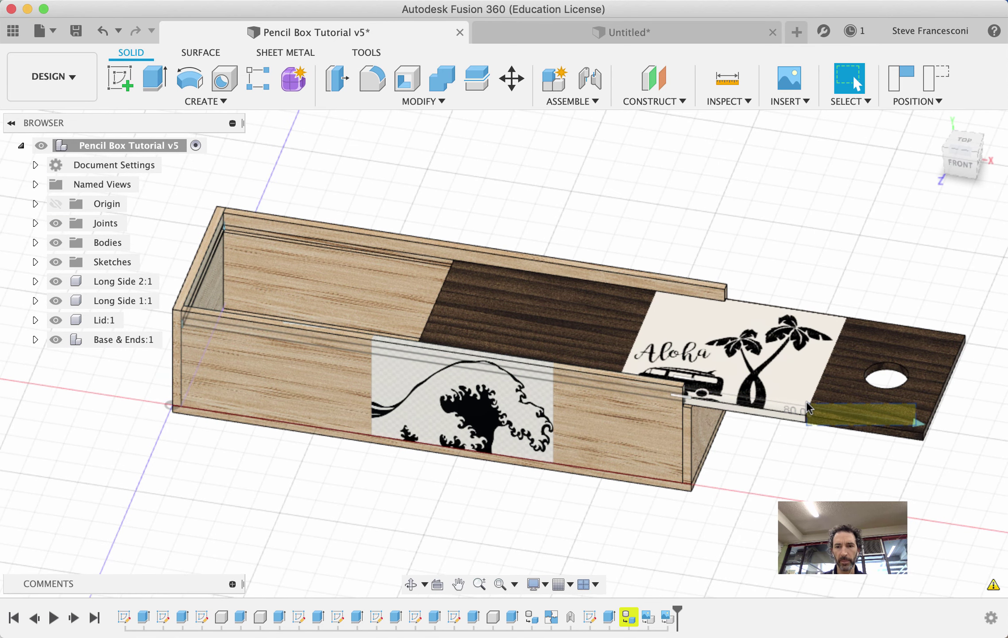
left_click(806, 408)
left_click(908, 422)
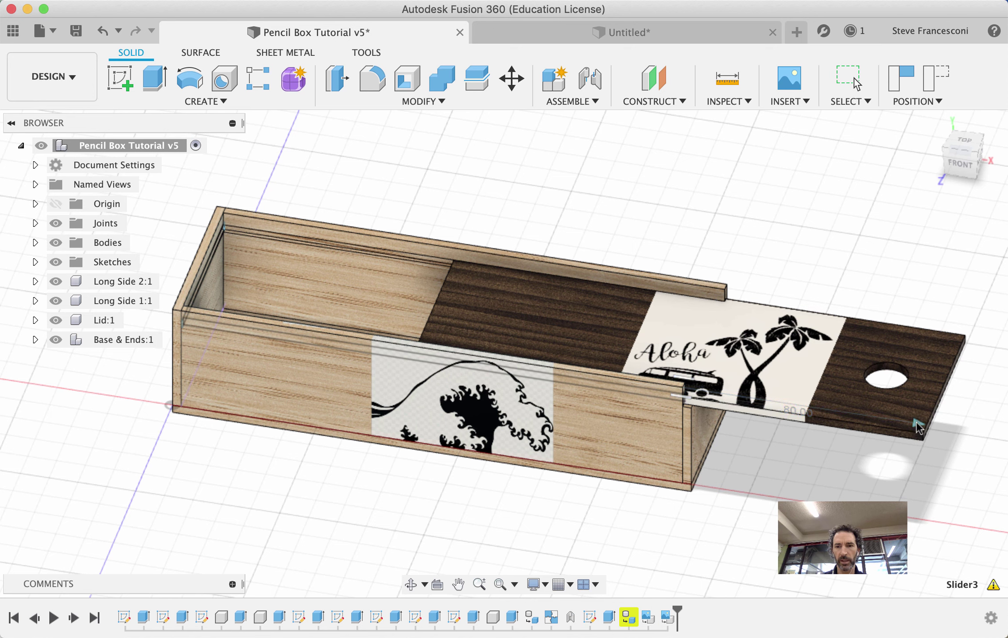
left_click_drag(917, 420, 856, 414)
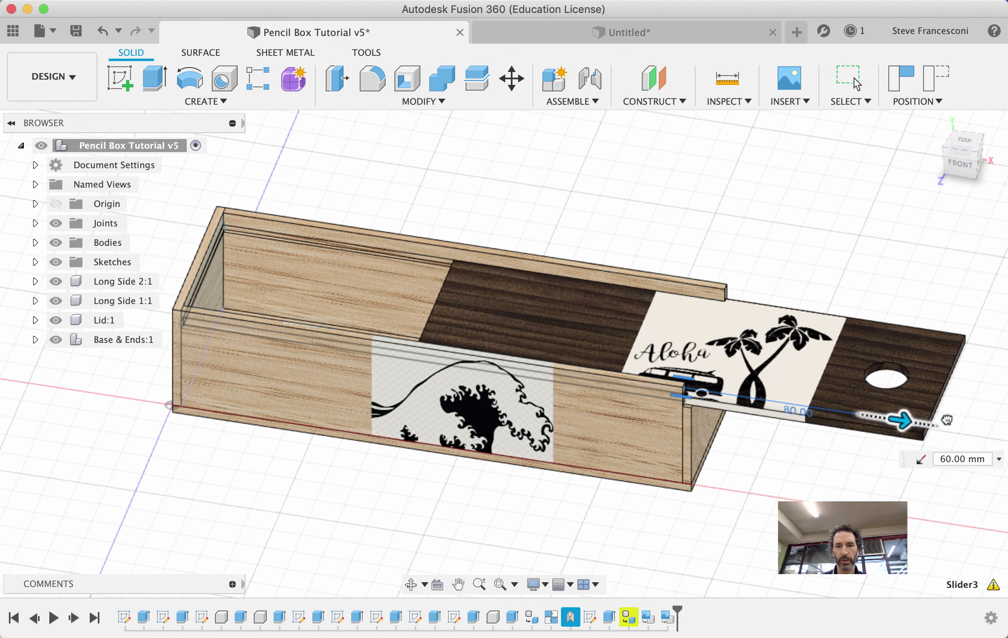
left_click_drag(946, 420, 814, 406)
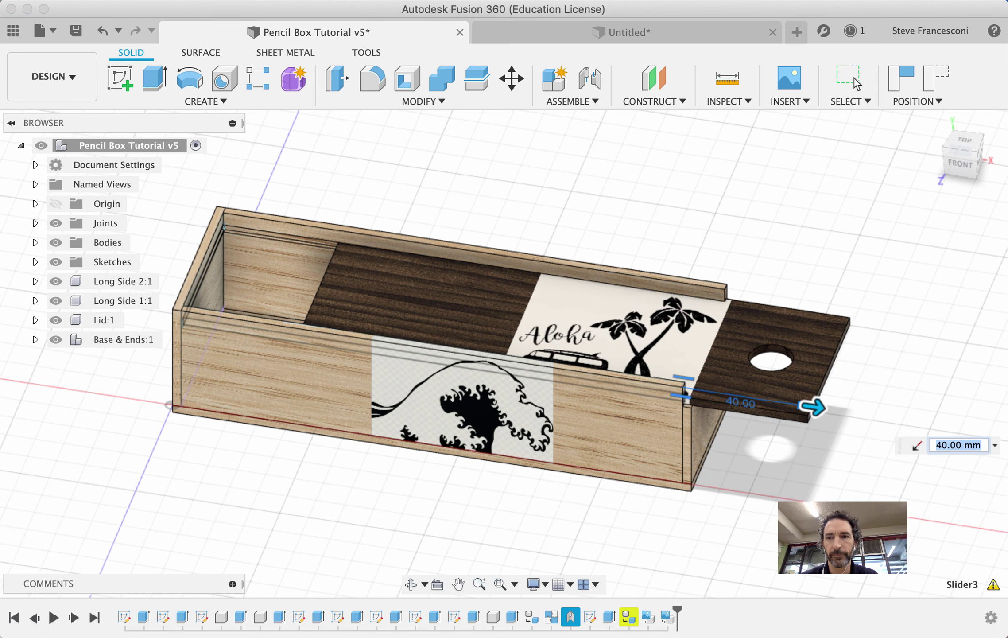
left_click(730, 6)
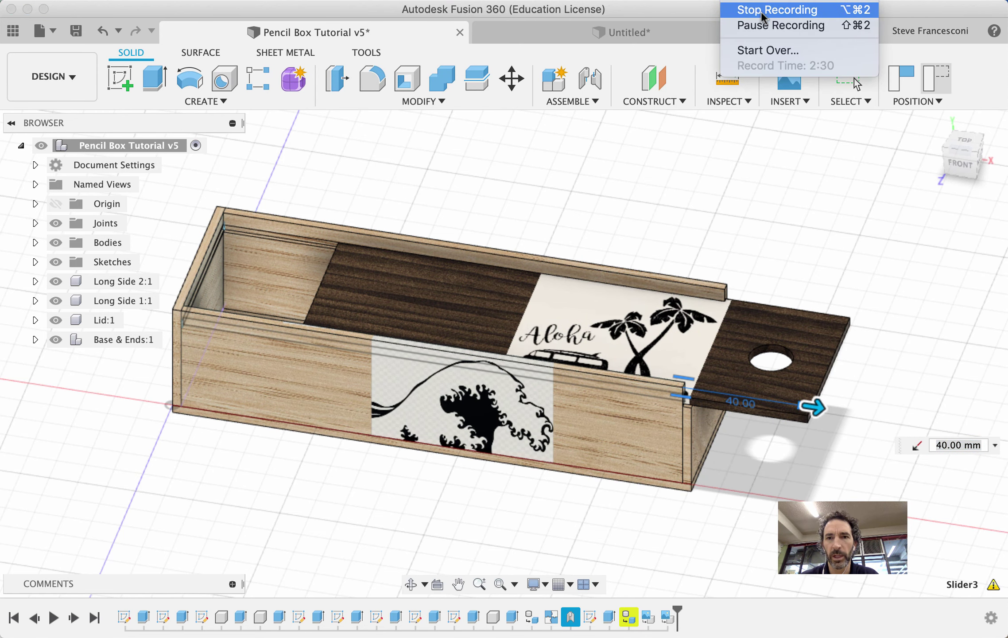